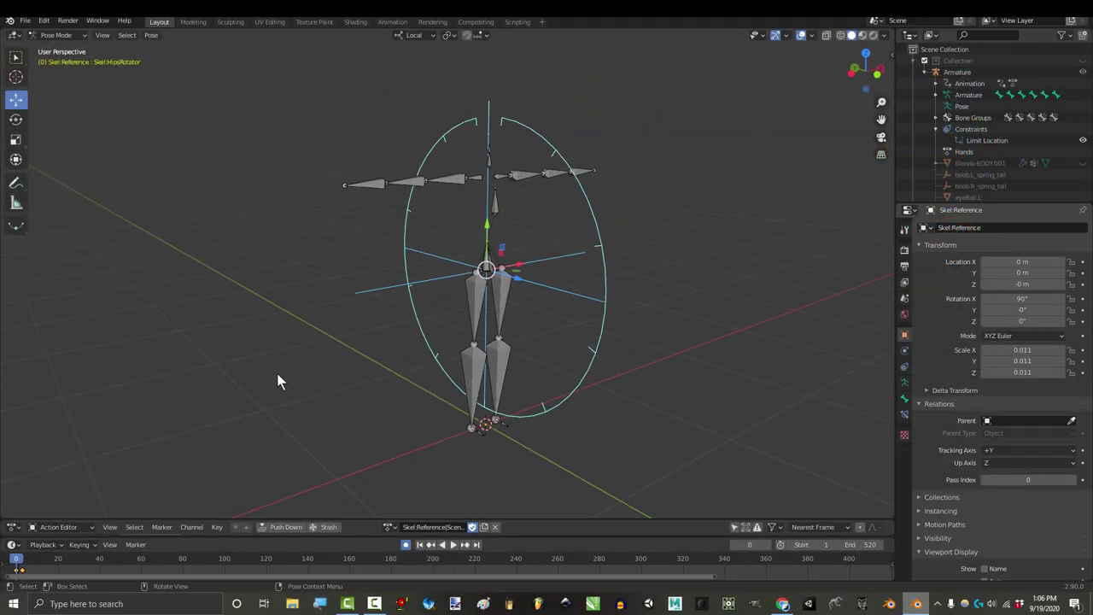
- With the Armature selected and playing, reposition its left foot, right knee, left hand and left elbow IK controls
left_click(958, 72)
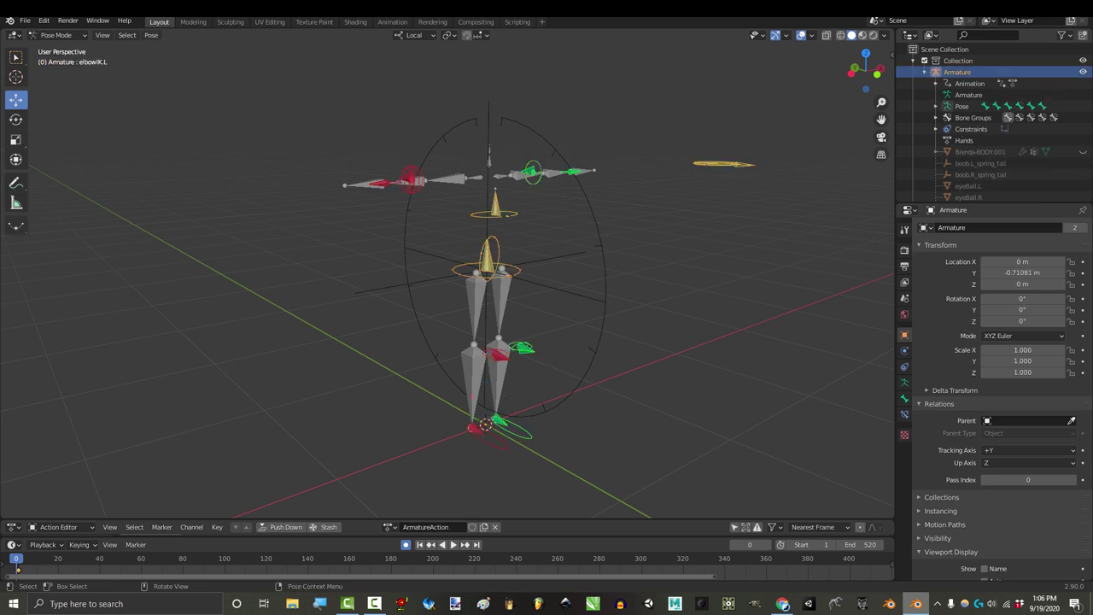
key("space")
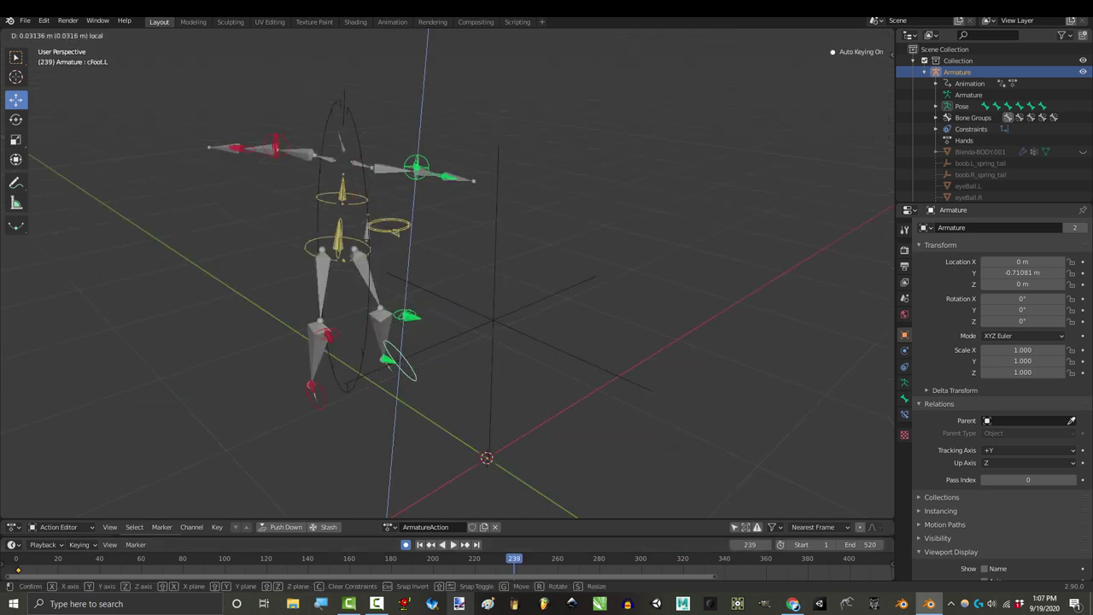
key("Return")
left_click(354, 349)
key("g")
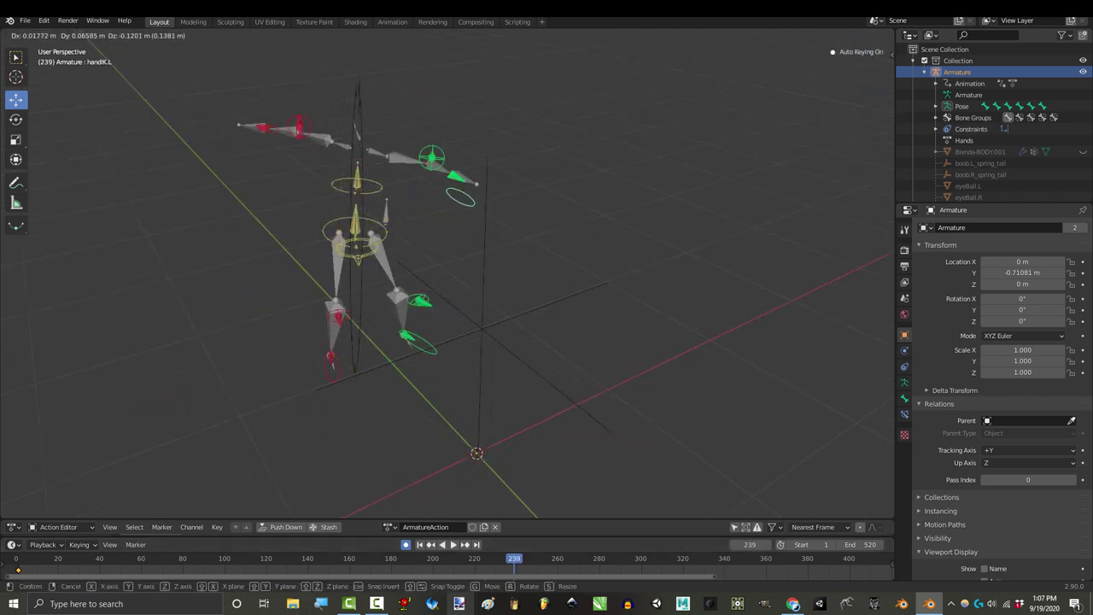
key("Return")
key("g")
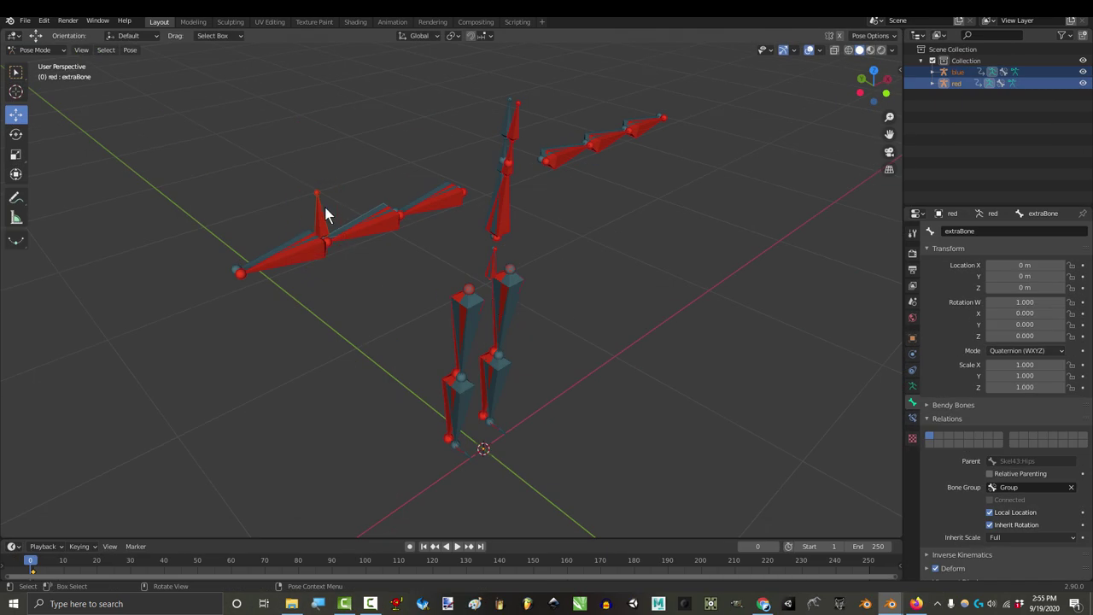
- Clear the red extraBone's parent in Edit Mode and return to Pose Mode
key("Tab")
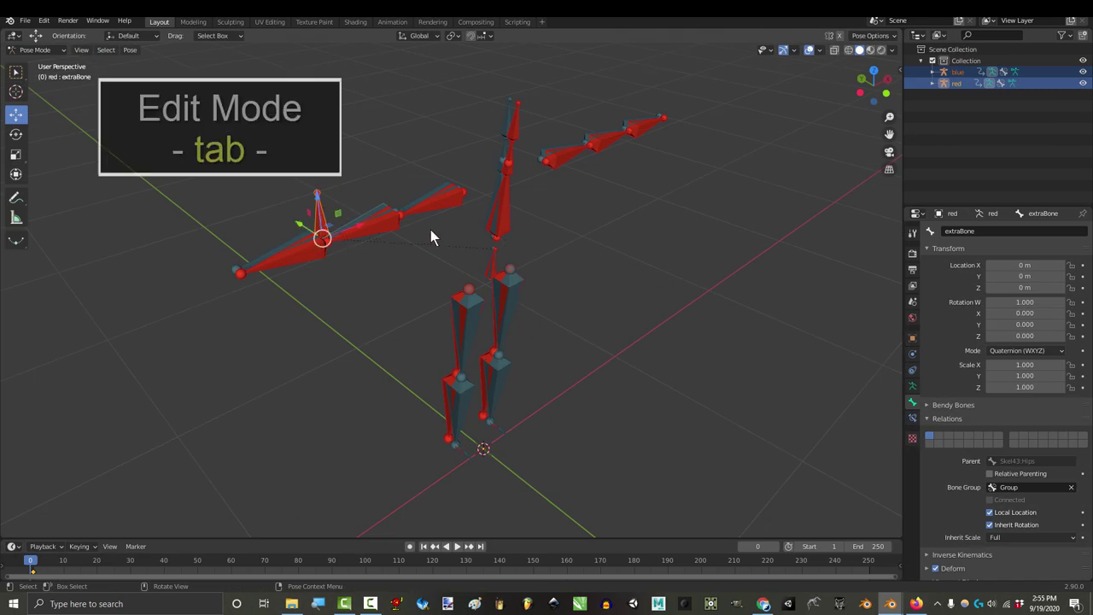
key("alt+p")
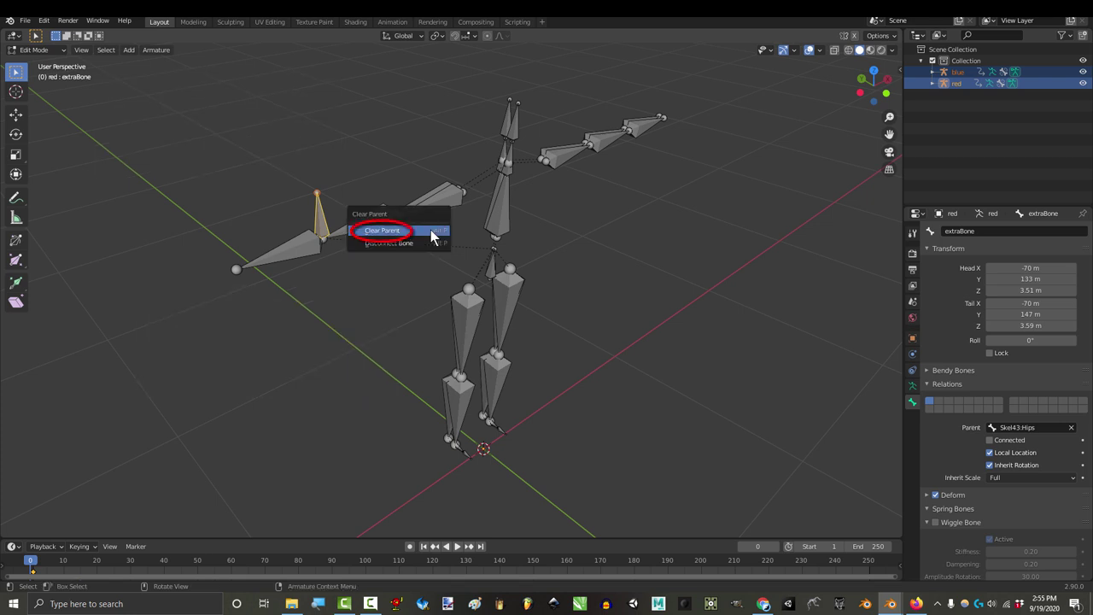
left_click(431, 230)
key("Tab")
- Add a Child Of constraint to extraBone targeting blue's Skel37:RightHand and Set Inverse
left_click(913, 419)
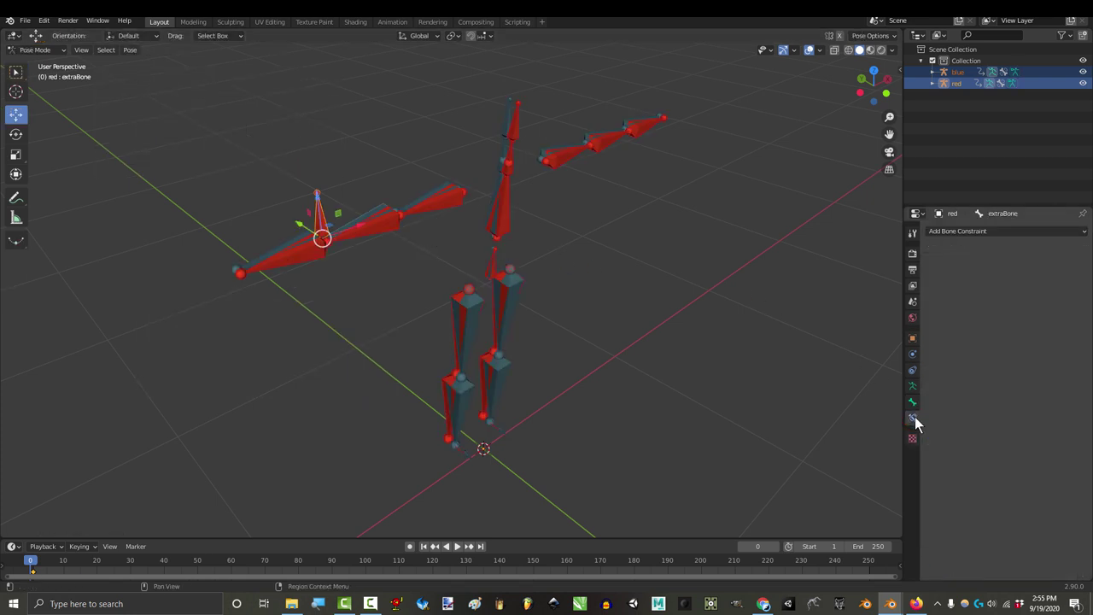
left_click(968, 230)
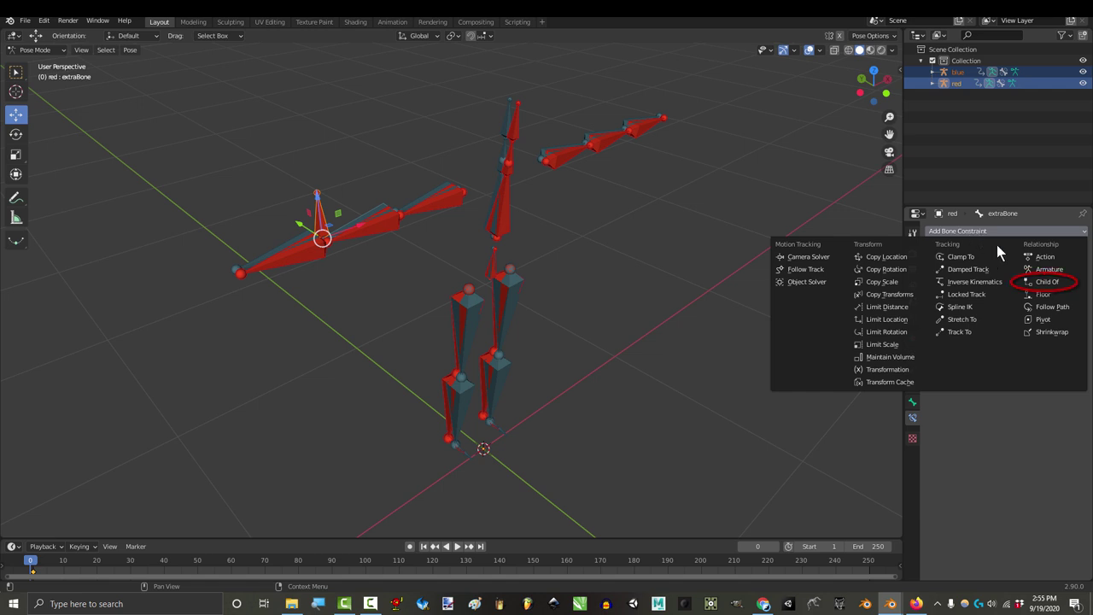
left_click(991, 288)
left_click(1030, 268)
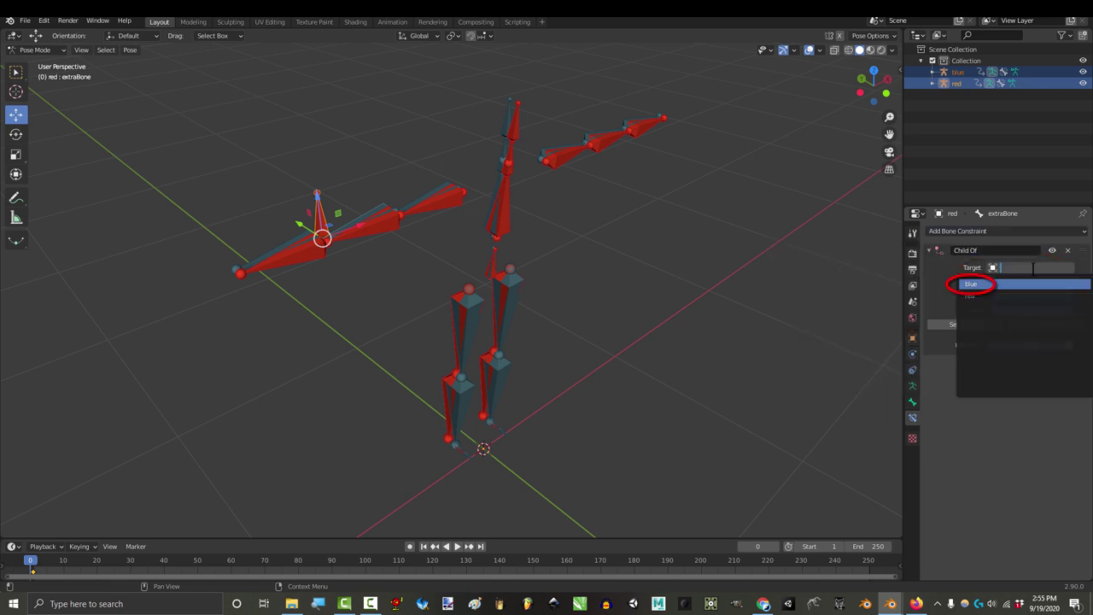
left_click(1003, 284)
left_click(1024, 283)
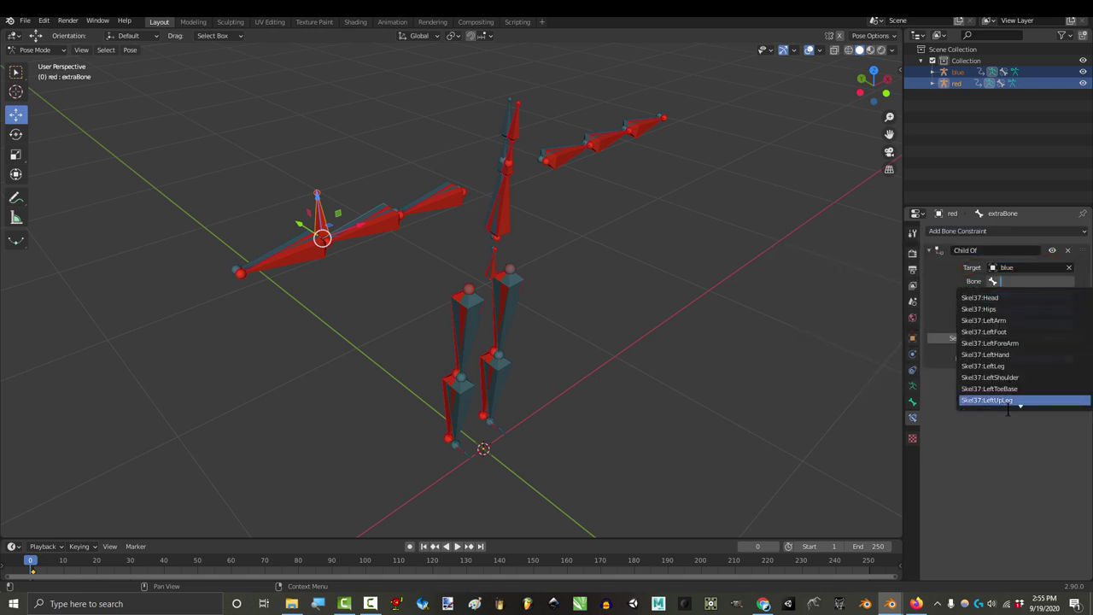
left_click(1009, 400)
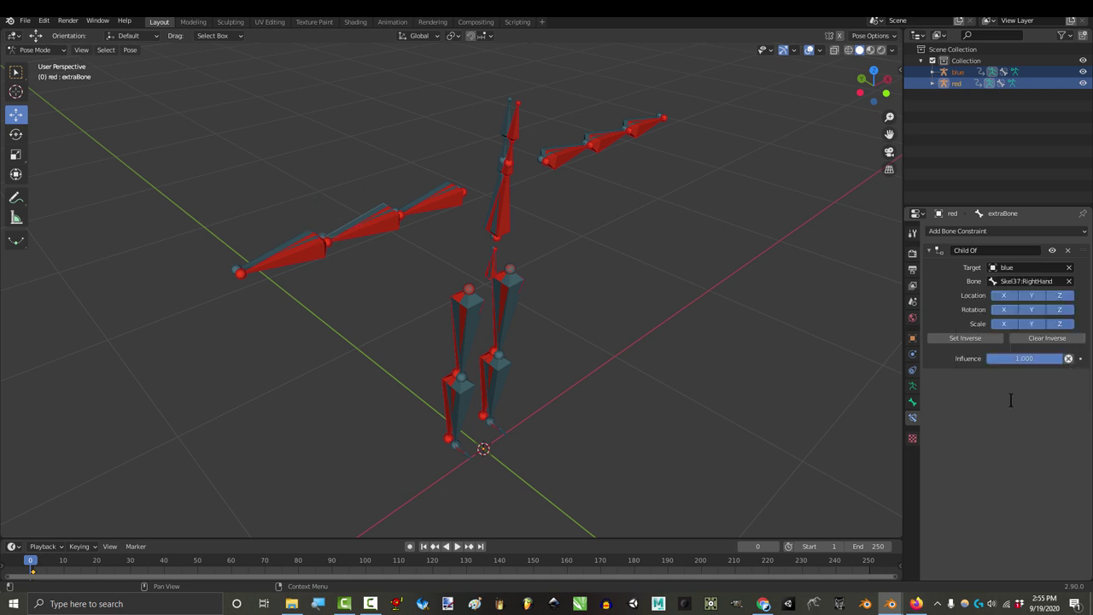
left_click(976, 338)
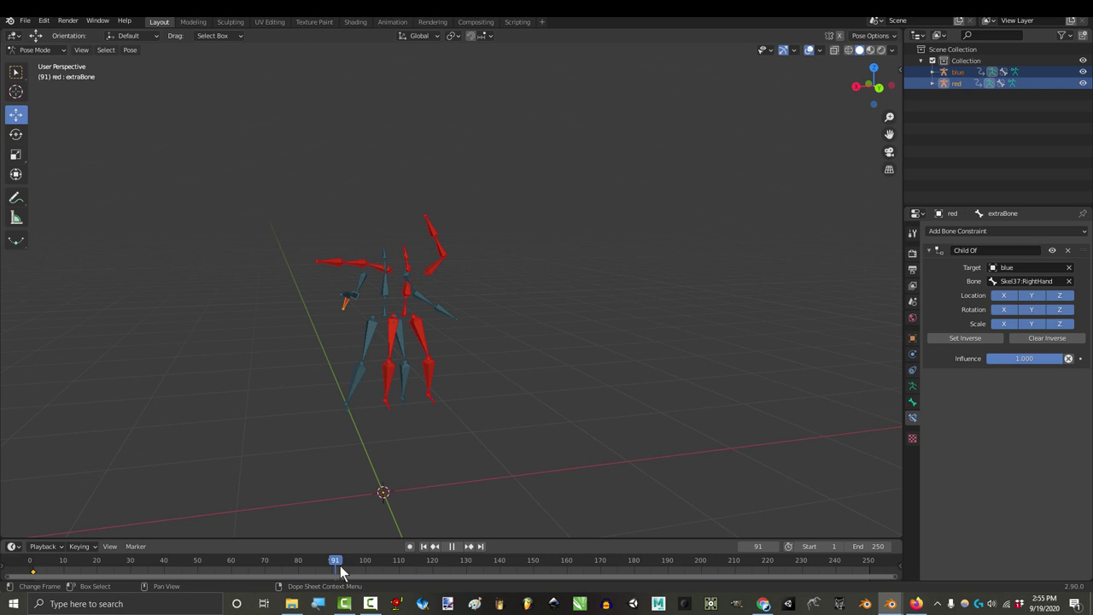
- Stop playback, shift the extraBone left, and scrub the timeline to frame 213
scroll(361, 434, "up", 3)
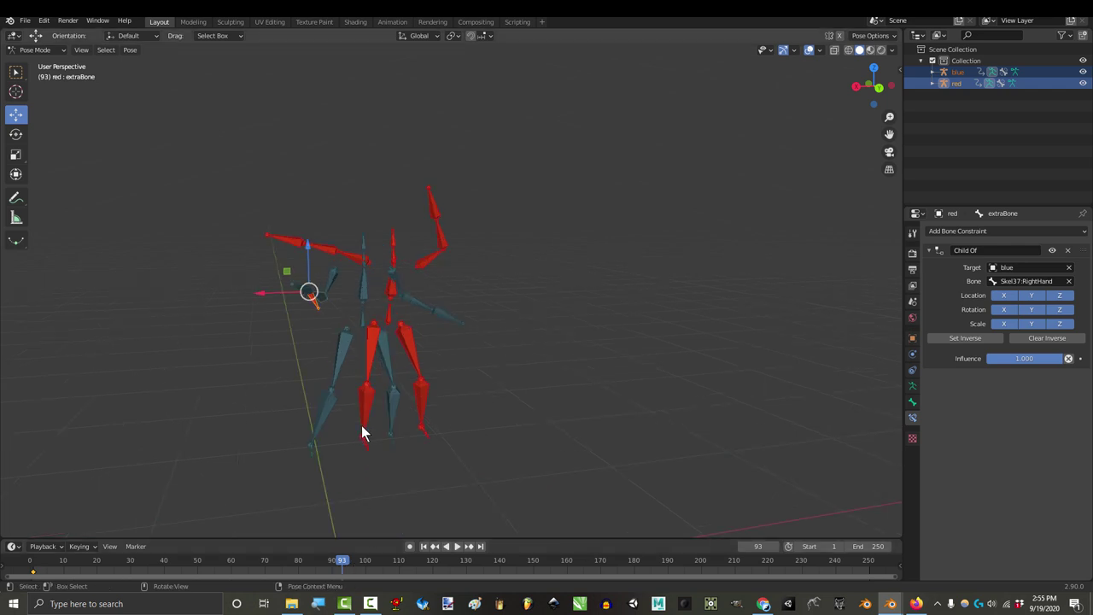
key("space")
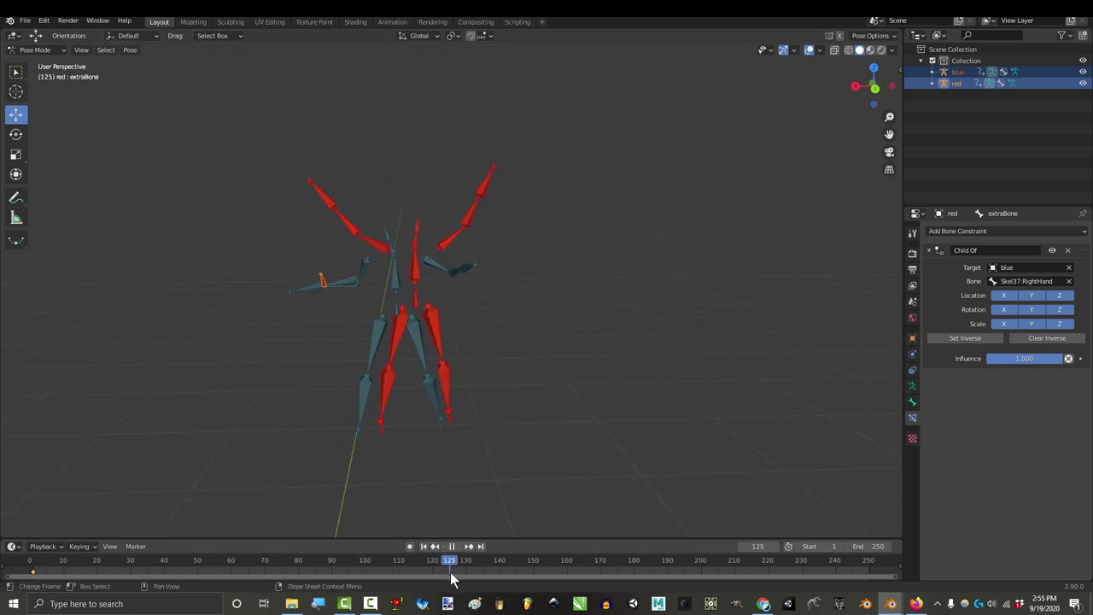
key("g")
left_click(395, 439)
left_click_drag(461, 568, 222, 579)
- Move the extraBone to a new position during playback, then stop and orbit around the rigs
key("g")
left_click(449, 412)
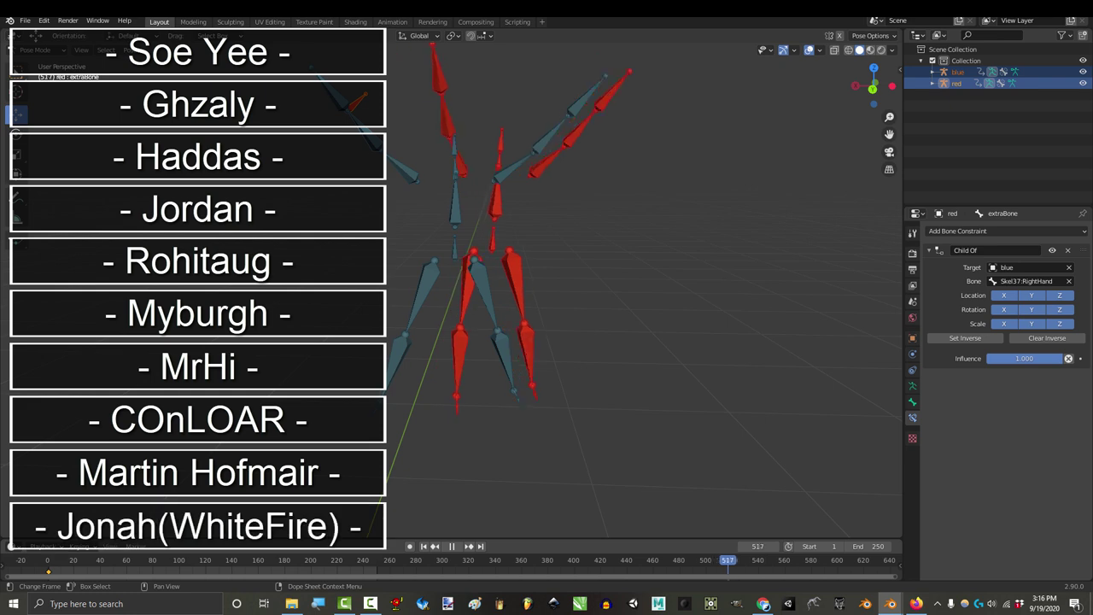
key("Escape")
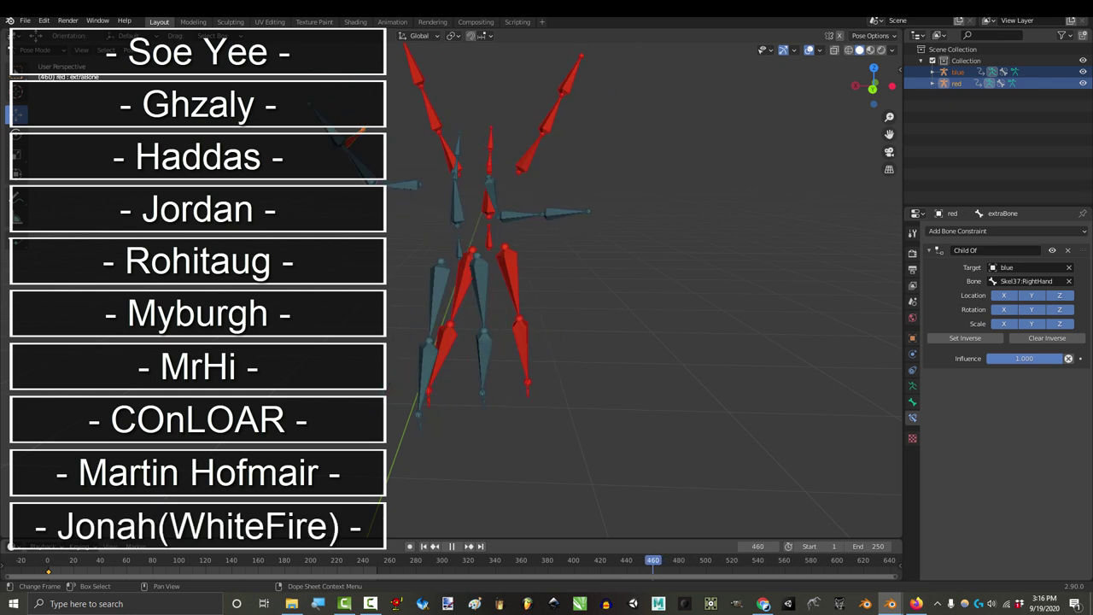
middle_click_drag(598, 299, 444, 282)
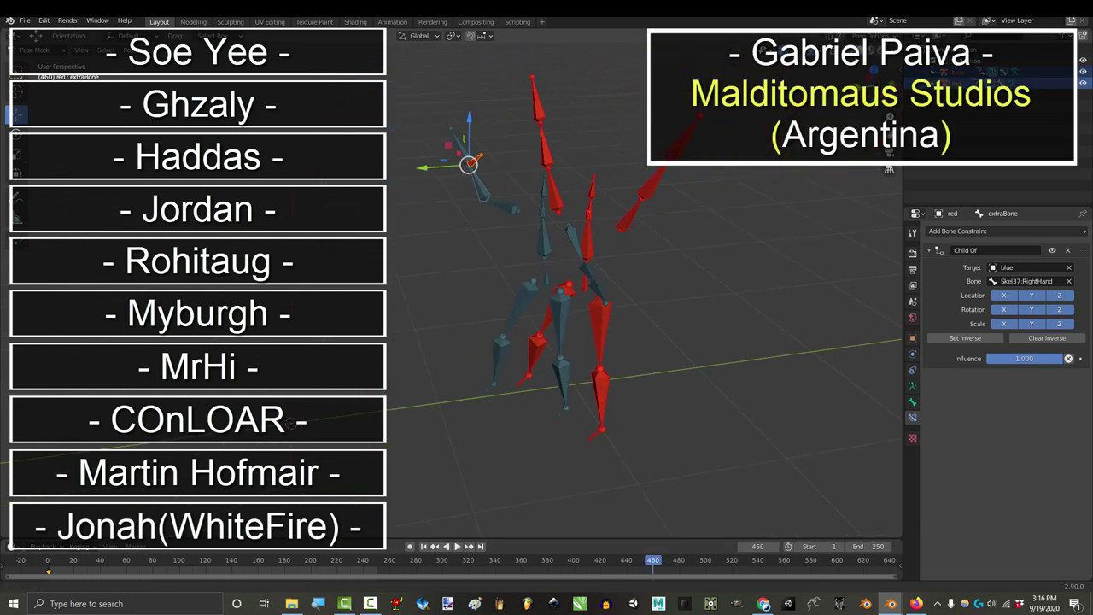
- Rotate the extraBone, then play the animation backwards to check it follows the blue hand
key("r")
key("Escape")
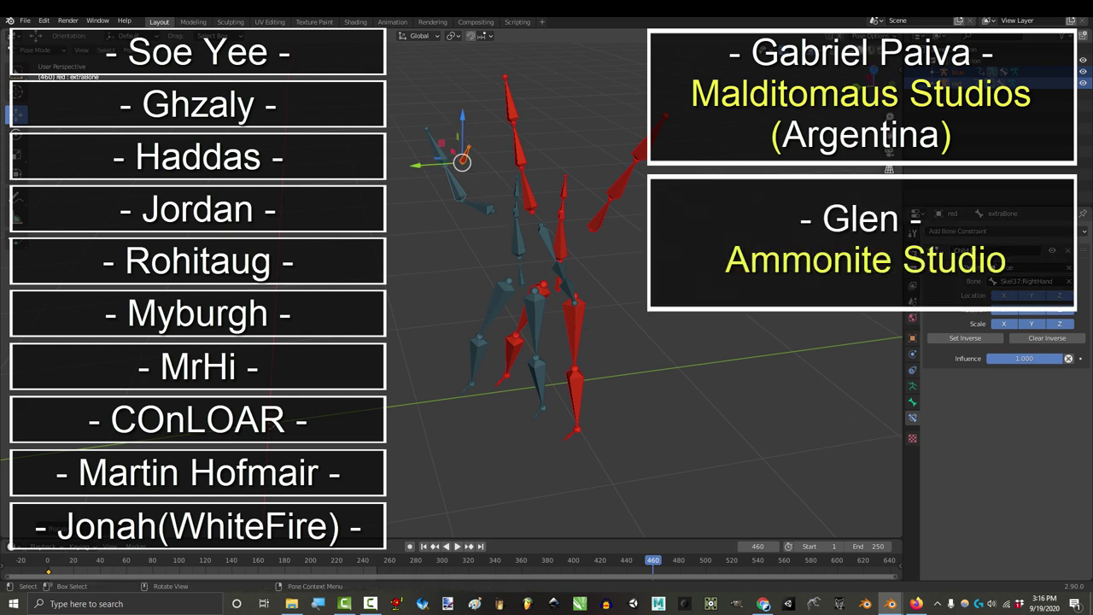
key("shift+ctrl+space")
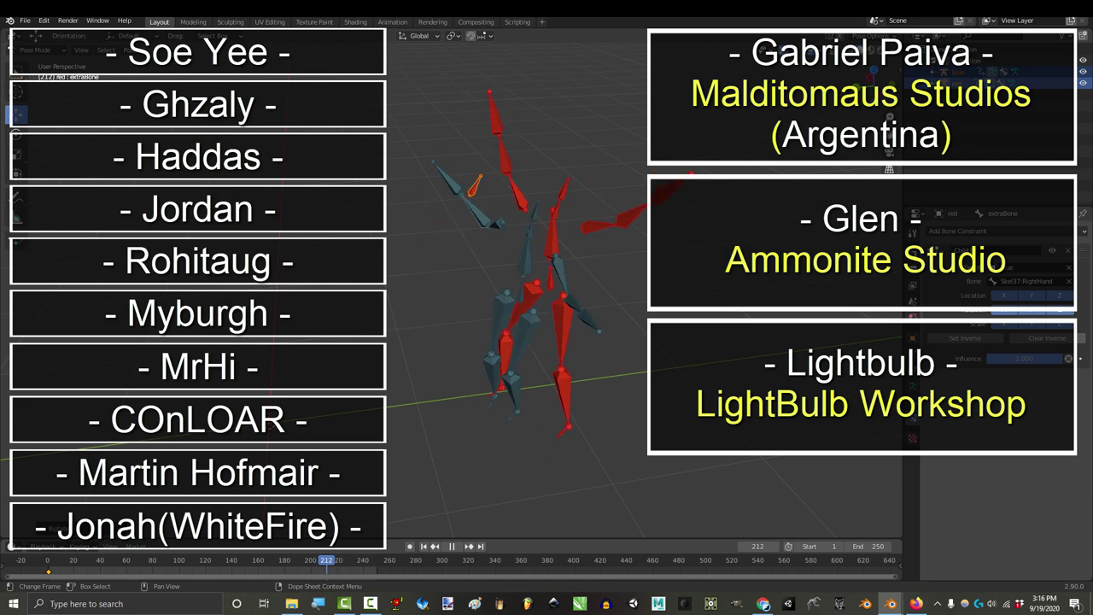
key("space")
middle_click_drag(513, 298, 487, 299)
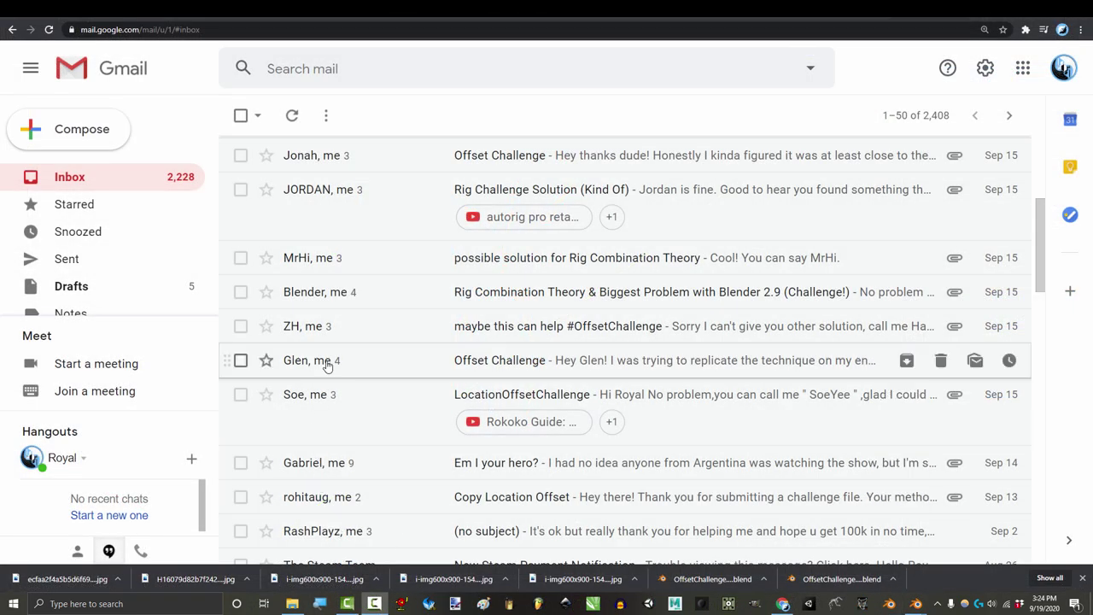
scroll(326, 335, "up", 3)
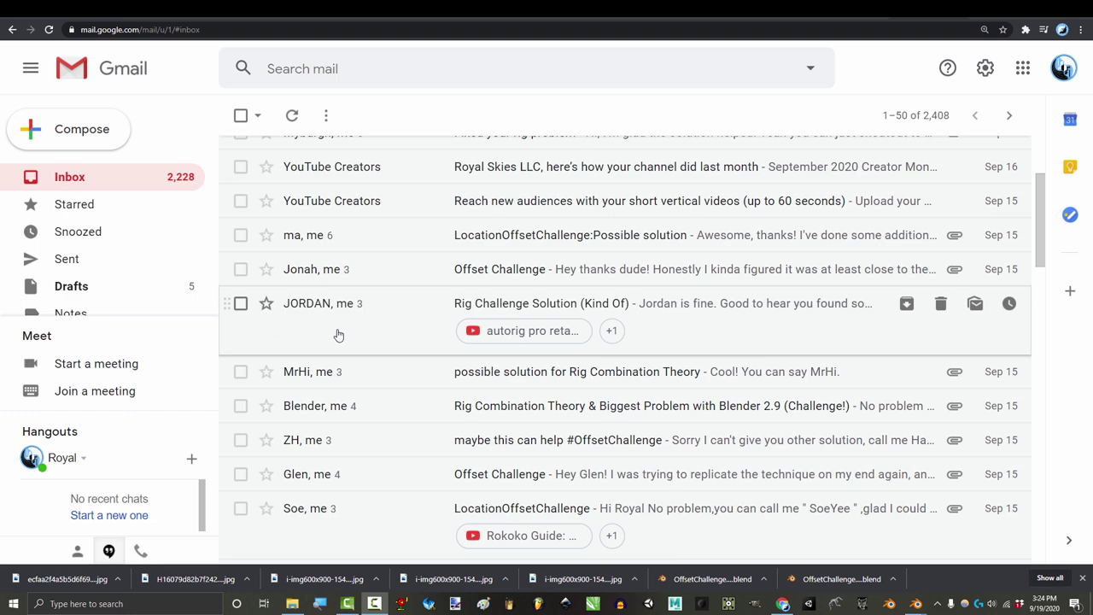
scroll(338, 335, "up", 1)
scroll(310, 295, "up", 1)
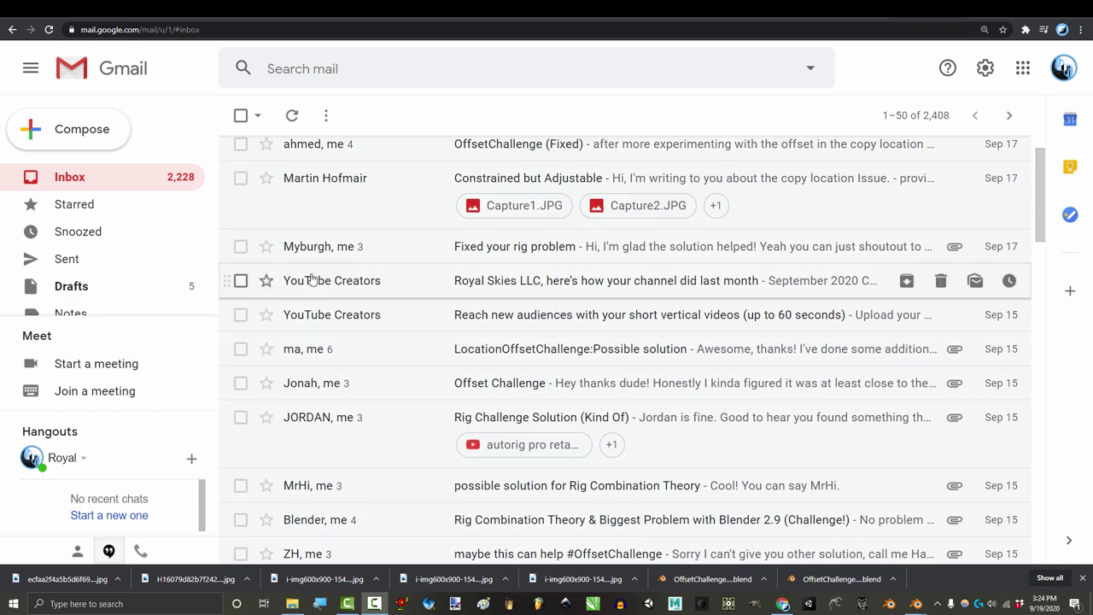
scroll(313, 280, "up", 1)
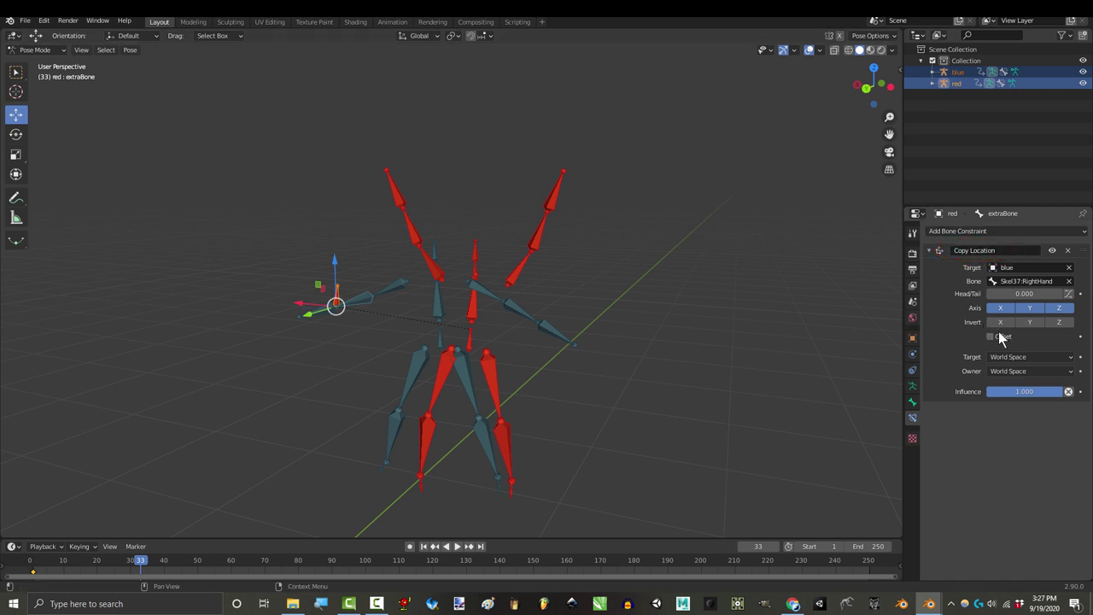
- Enable Offset on the extraBone's Copy Location constraint and move the bone freely
left_click(992, 337)
left_click(1003, 338)
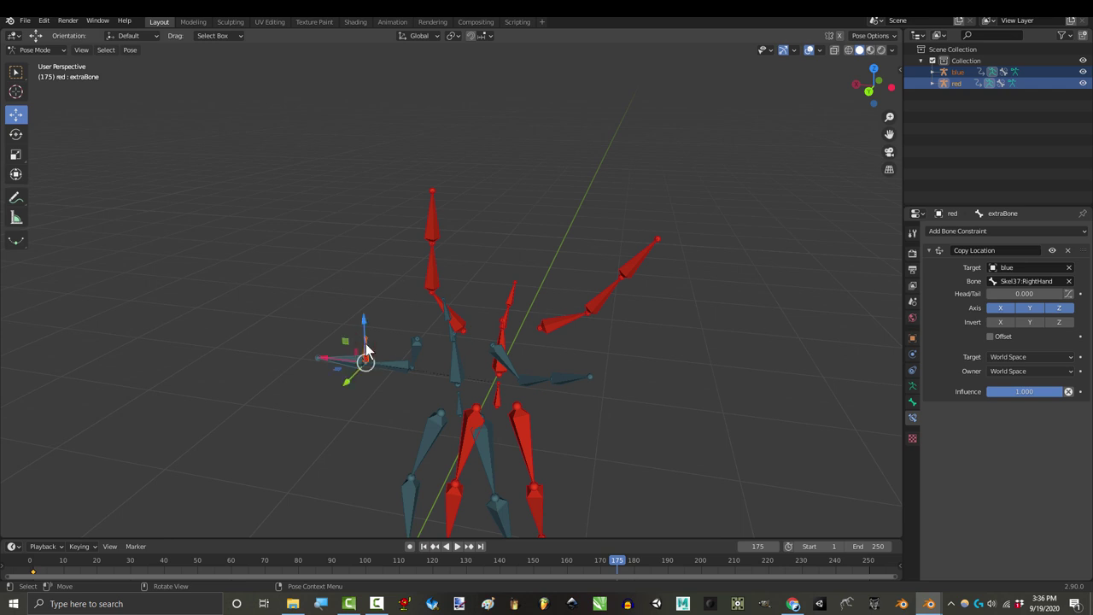
left_click(341, 360)
left_click(367, 352)
left_click(991, 337)
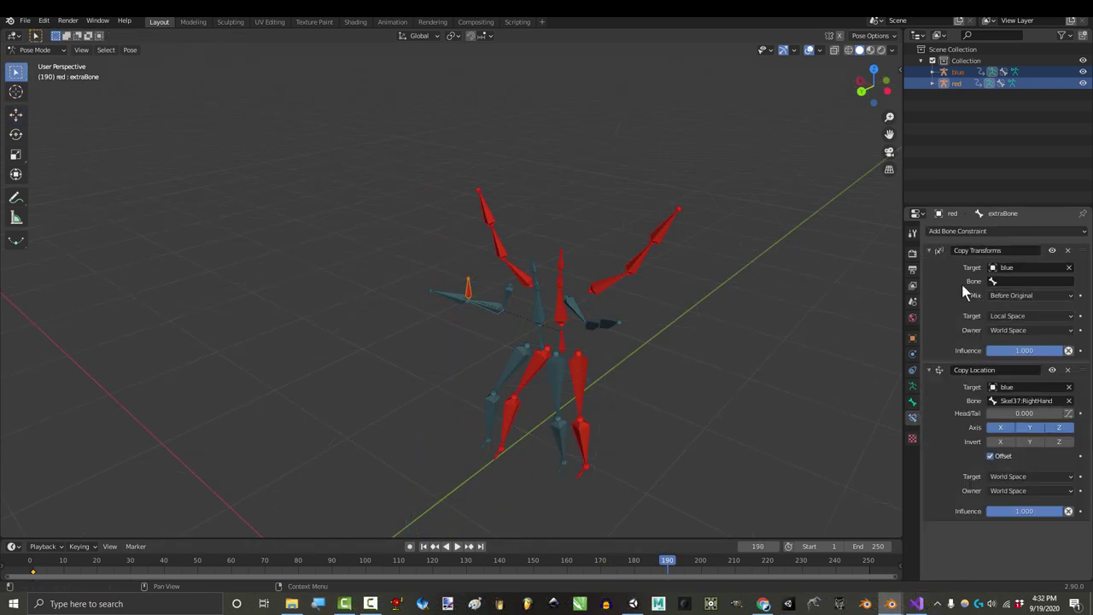
left_click(15, 113)
key("g")
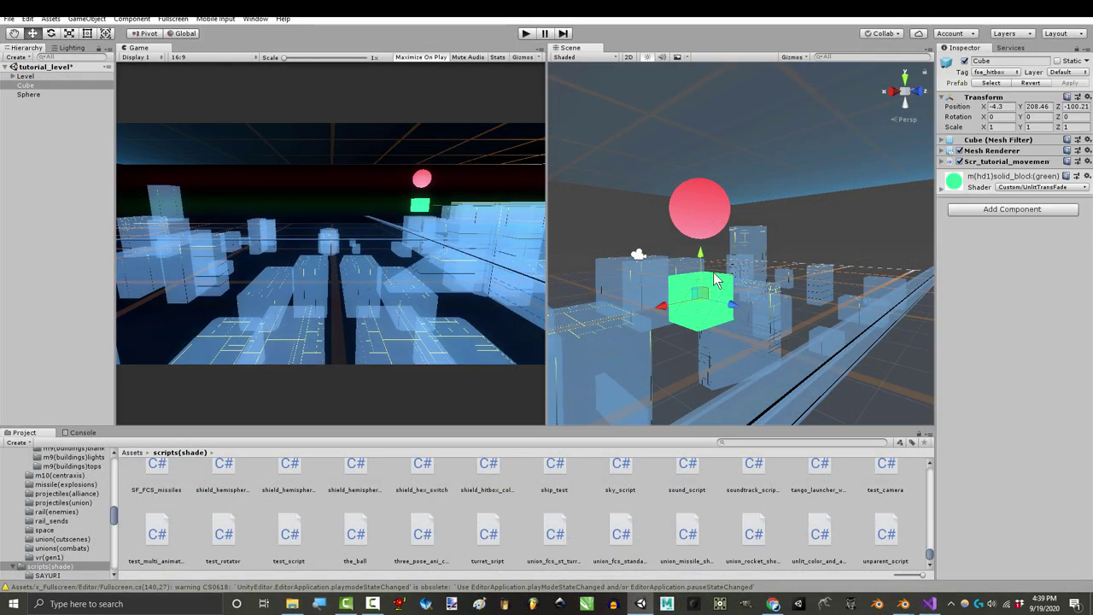
- Select the pink sphere and green cube and orbit the scene view around the cube
left_click(708, 224)
left_click(724, 301)
left_click_drag(724, 301, 753, 316, "alt")
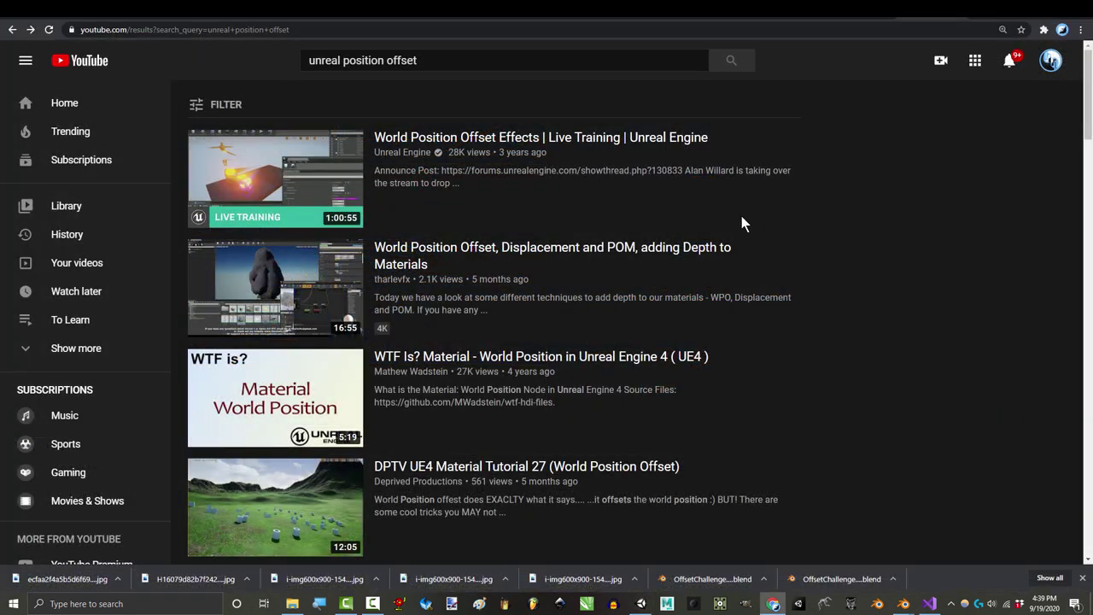
scroll(856, 227, "down", 3)
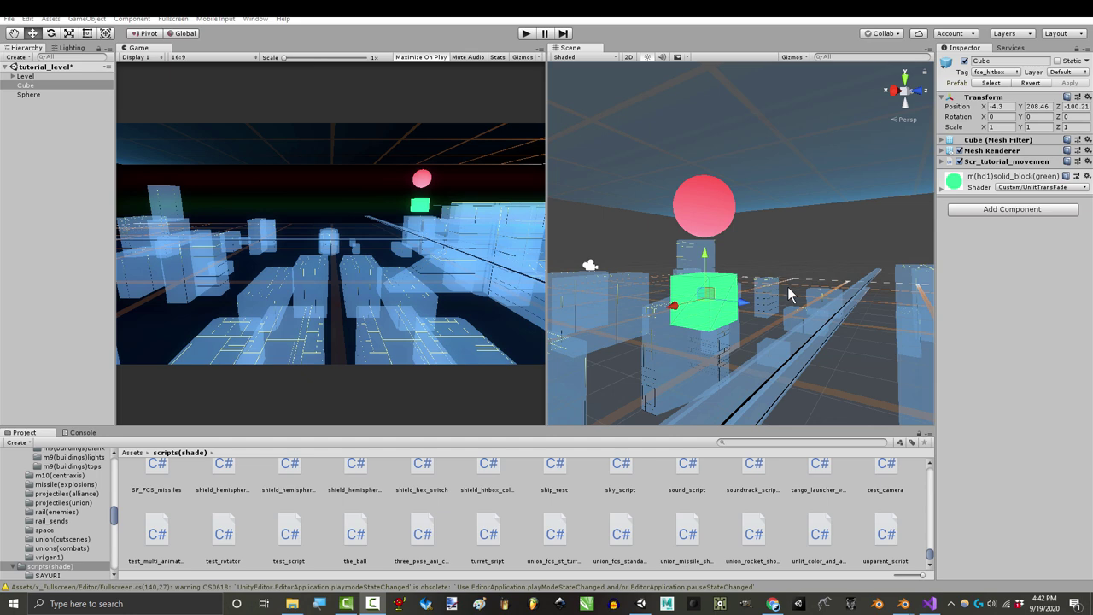
- Check the sphere's sLocationOffset Target is Cube, then highlight the target position expression on line 11
left_click(787, 287)
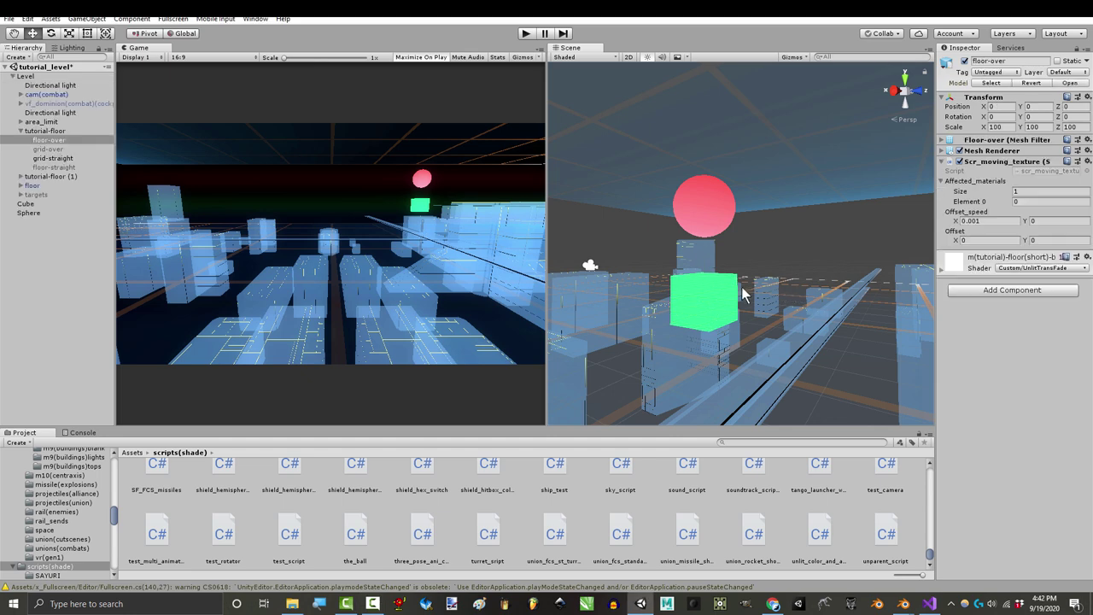
left_click(805, 283)
left_click_drag(804, 283, 860, 264, "alt")
left_click(777, 199)
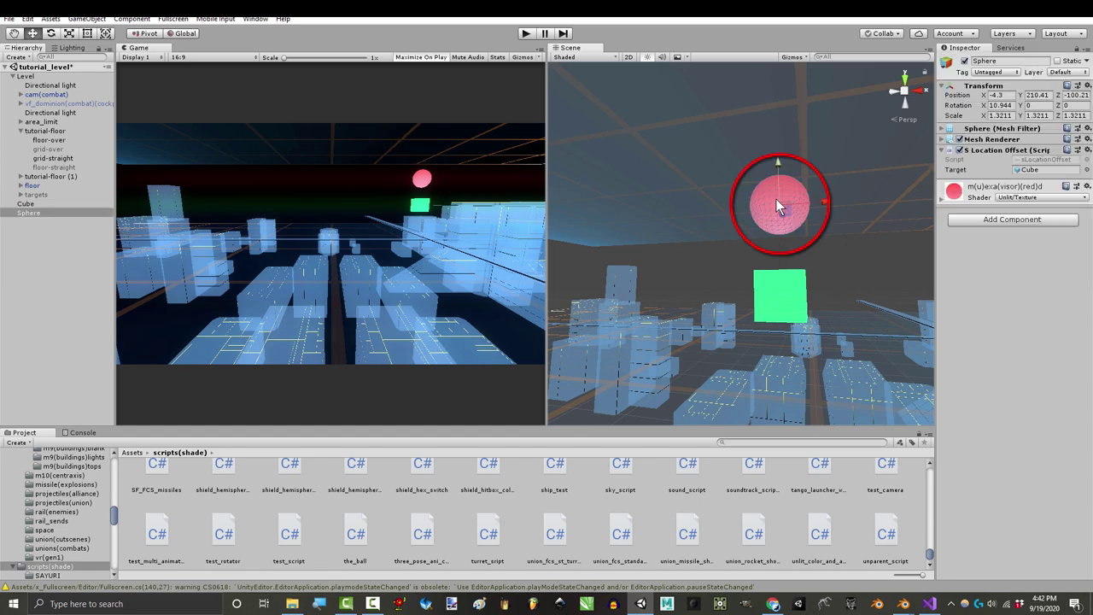
left_click(769, 295)
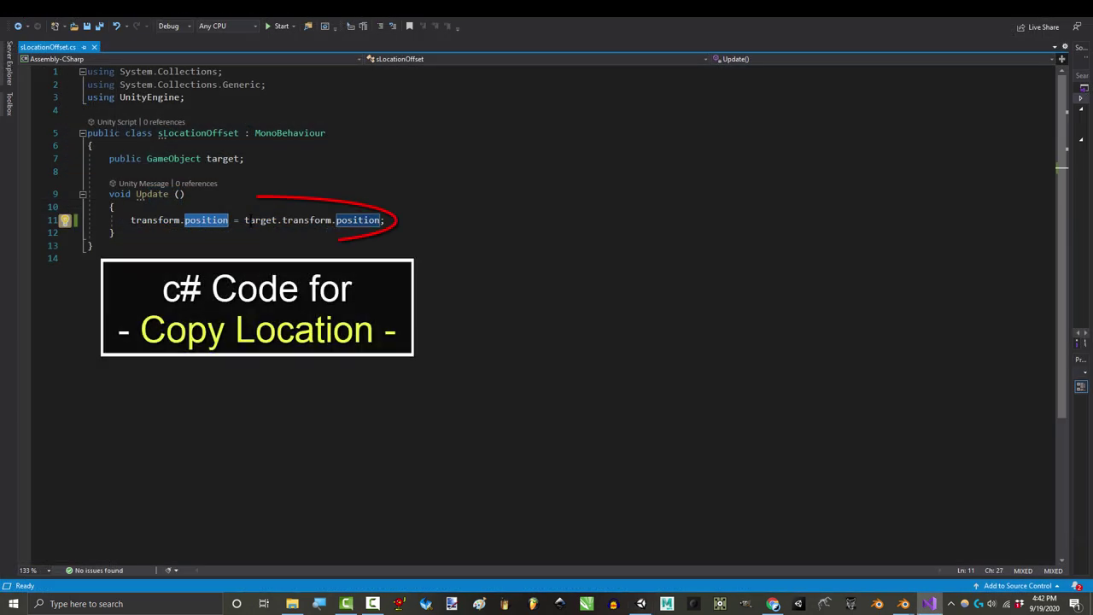
left_click_drag(245, 221, 381, 220)
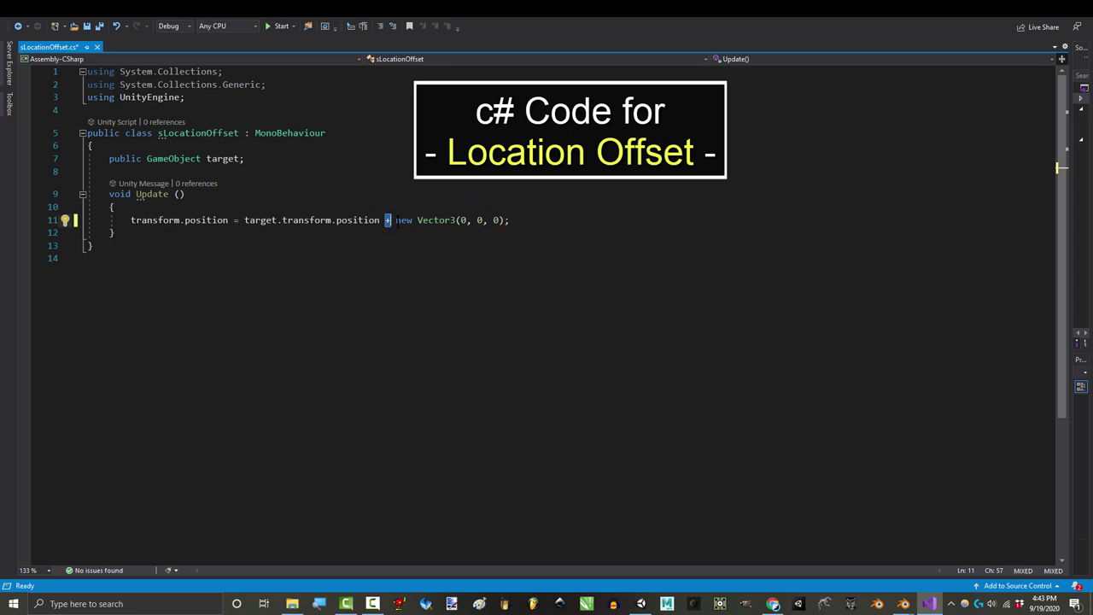
- Add + new Vector3(5, 0, 0) to the sphere's position on line 11 and run the game
left_click_drag(396, 221, 472, 221)
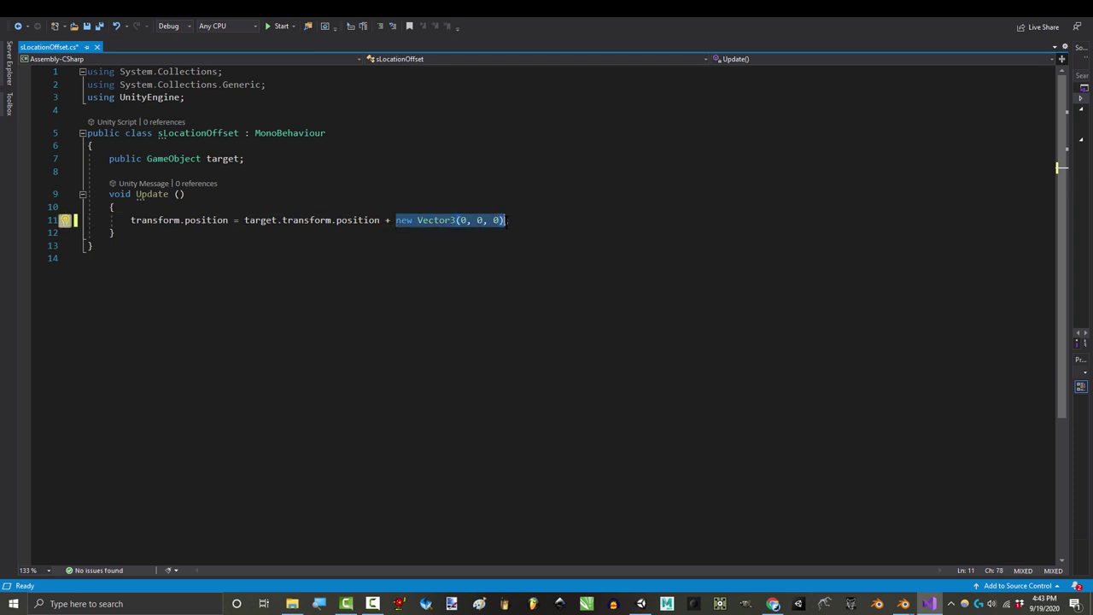
left_click(466, 220)
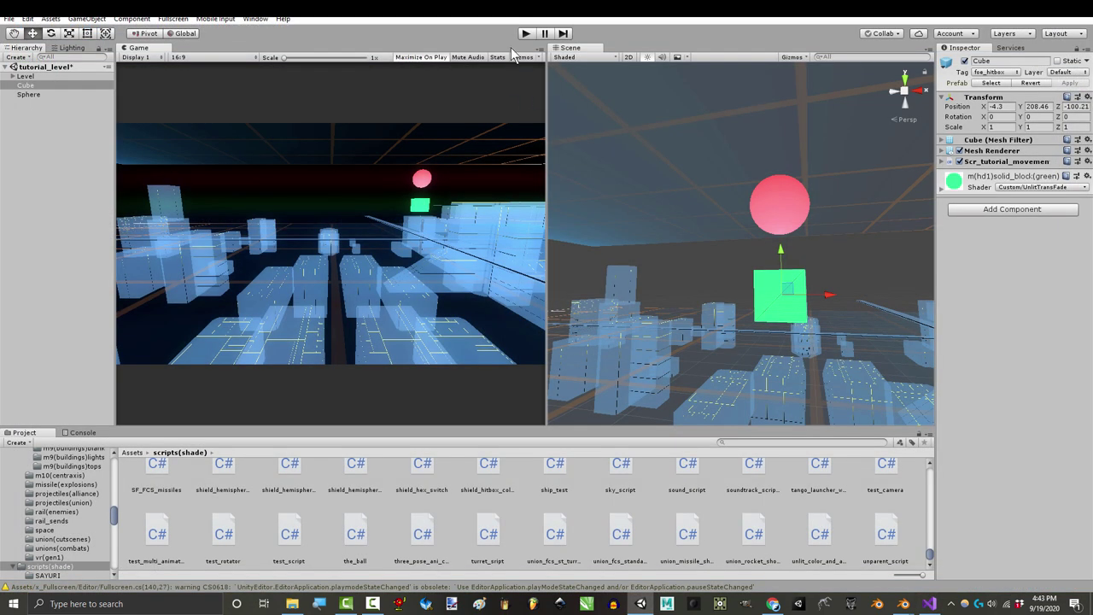
left_click(524, 34)
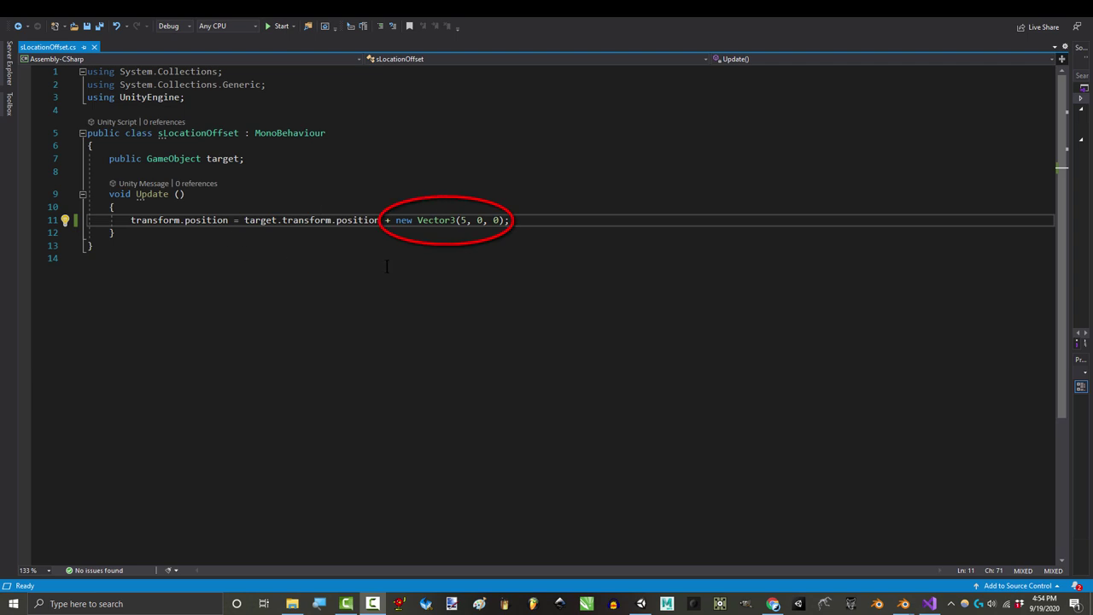
left_click_drag(395, 220, 452, 220)
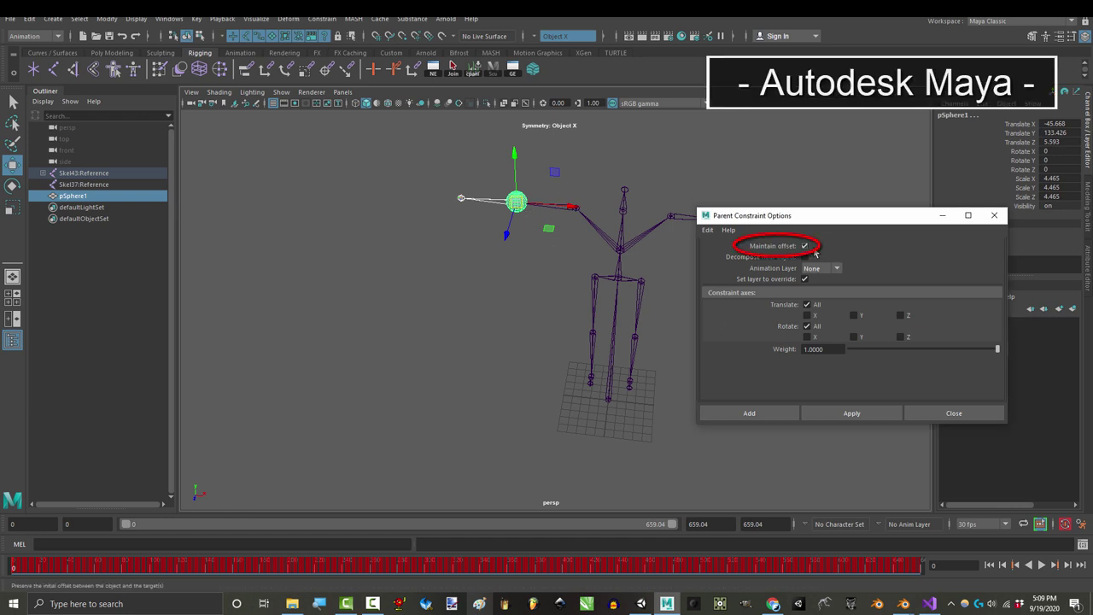
- Parent-constrain pSphere1 with Maintain offset on, then nudge the sphere along X
left_click(855, 414)
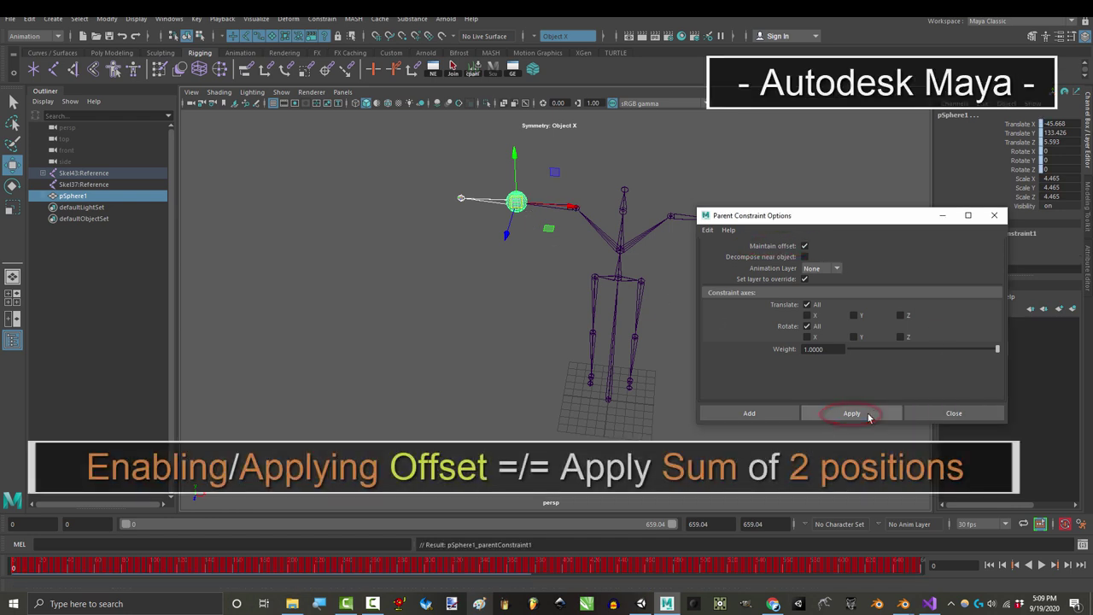
left_click(805, 246)
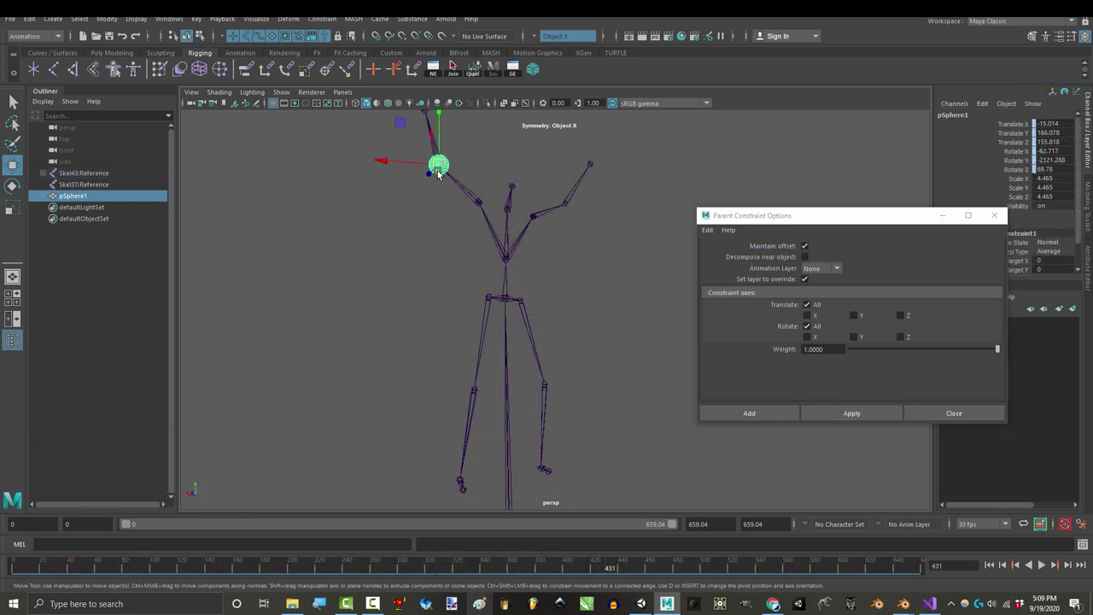
left_click_drag(382, 162, 387, 166)
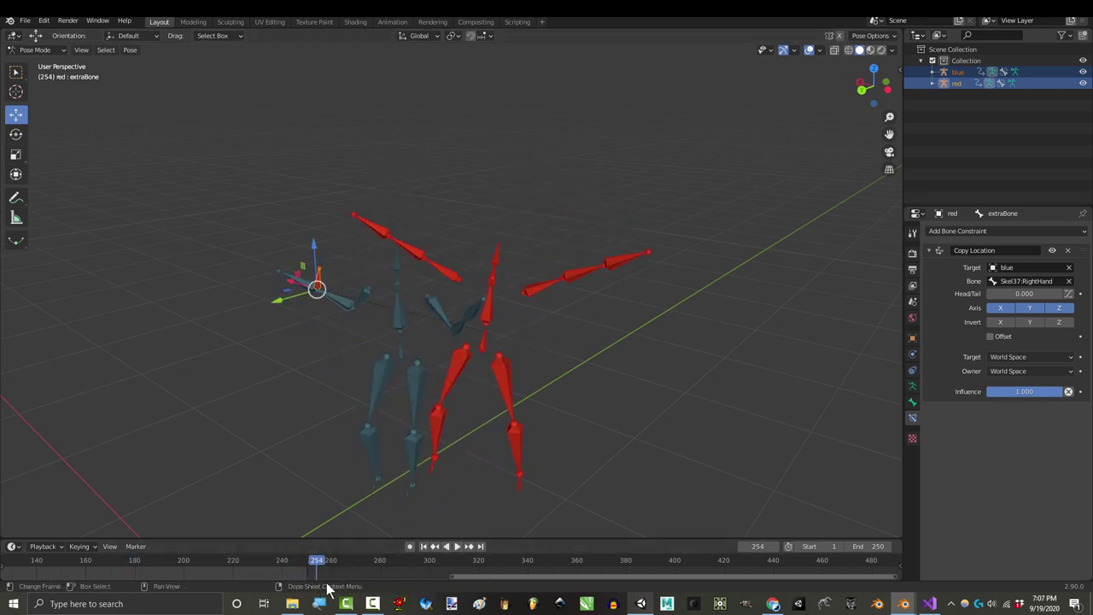
- Orbit around the two rigs as the extraBone follows the blue hand, then play the character rig's animation
middle_click_drag(342, 282, 418, 292)
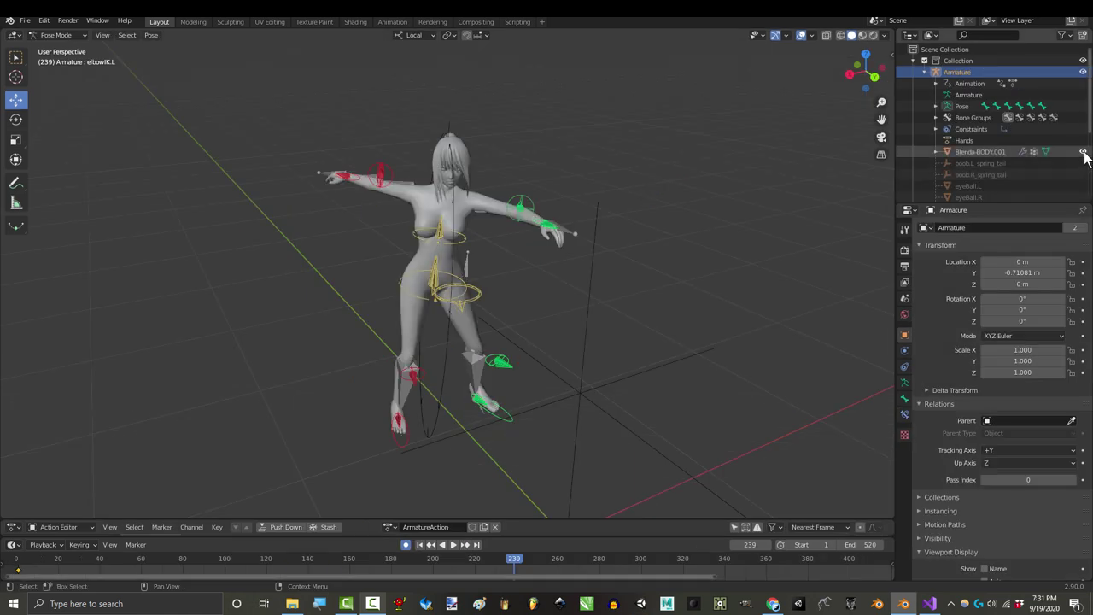
key("space")
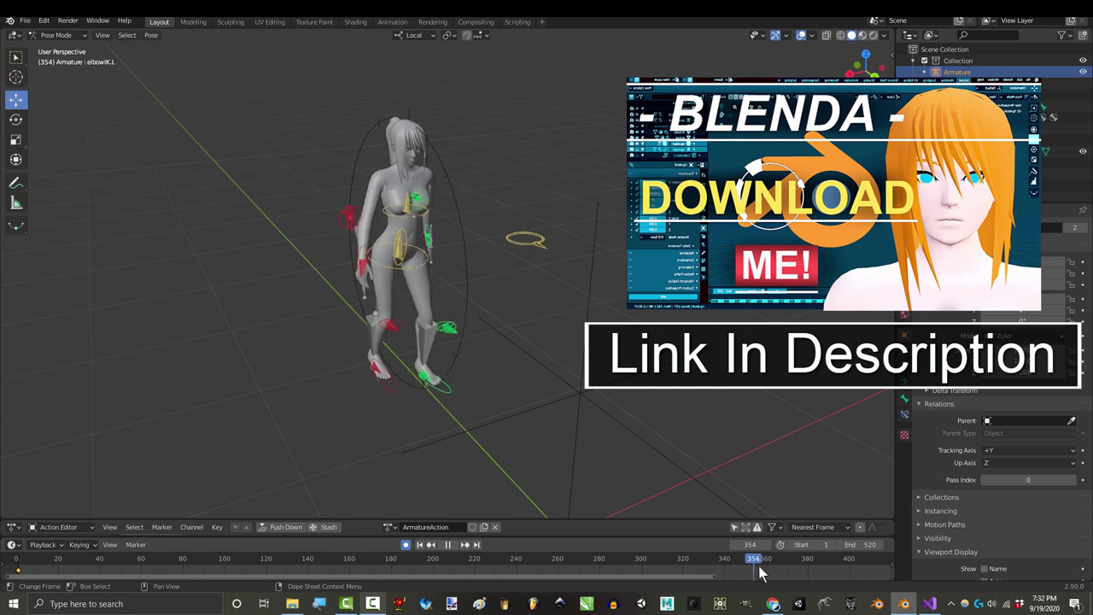
left_click_drag(668, 567, 630, 568)
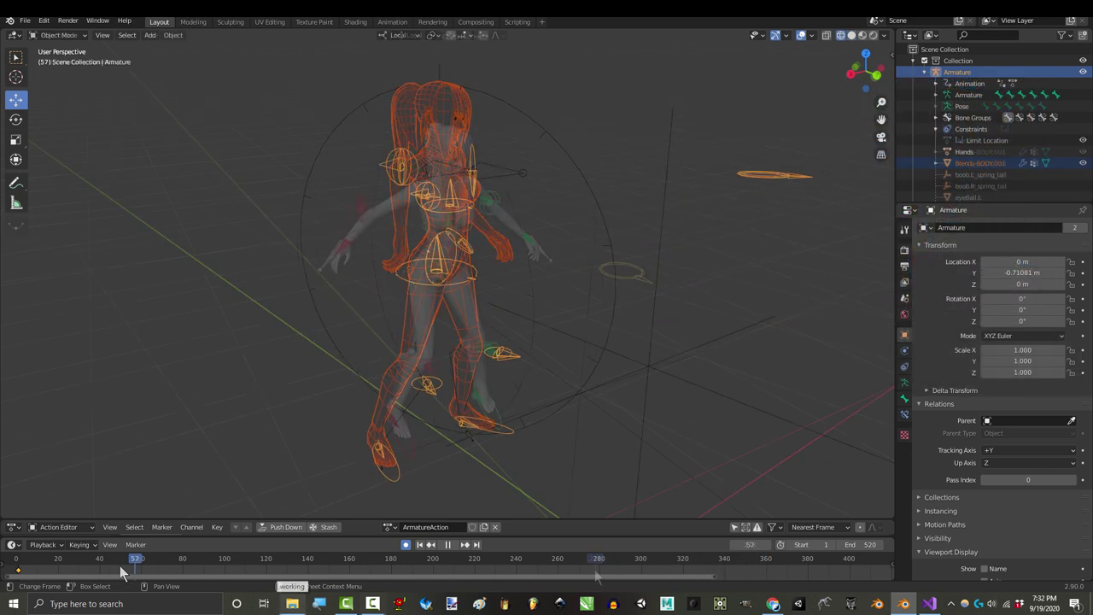
left_click_drag(123, 572, 38, 572)
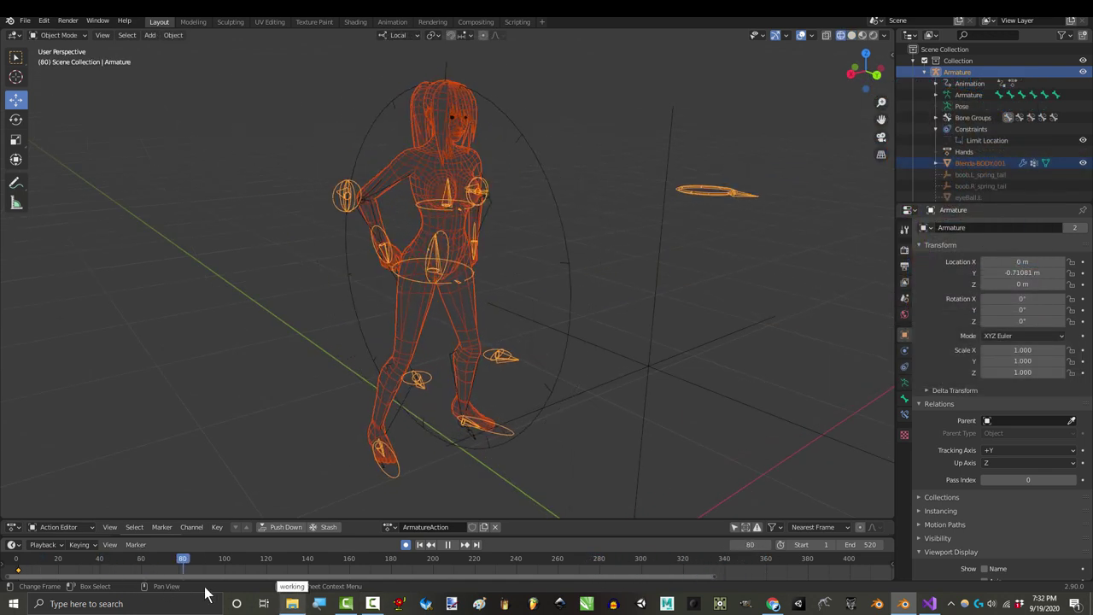
left_click_drag(312, 600, 562, 587)
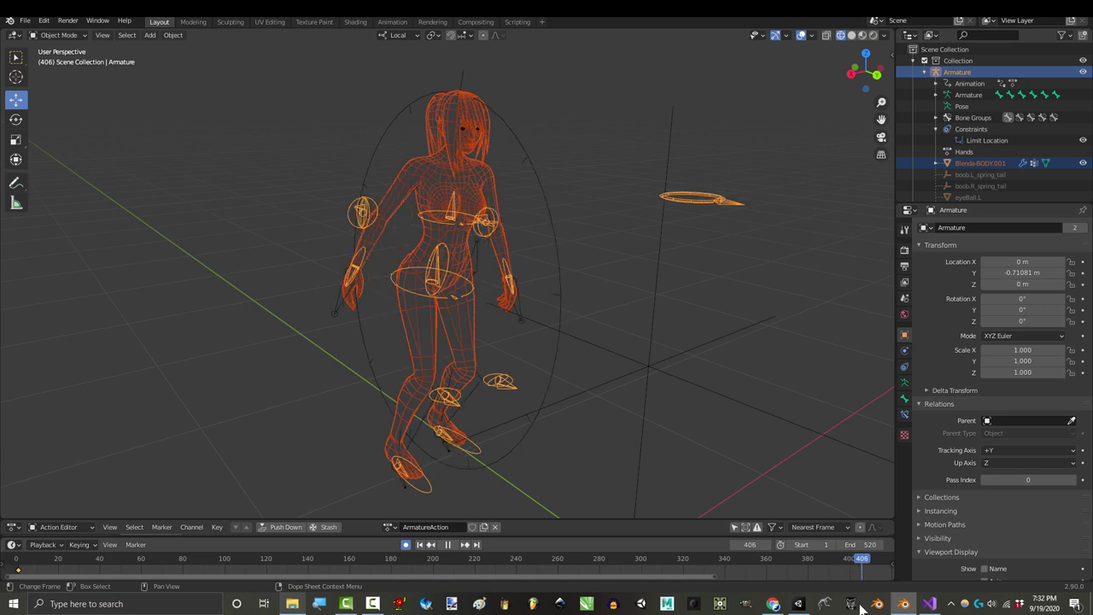
middle_click_drag(734, 462, 621, 463)
scroll(379, 568, "down", 3)
left_click(378, 568)
key("space")
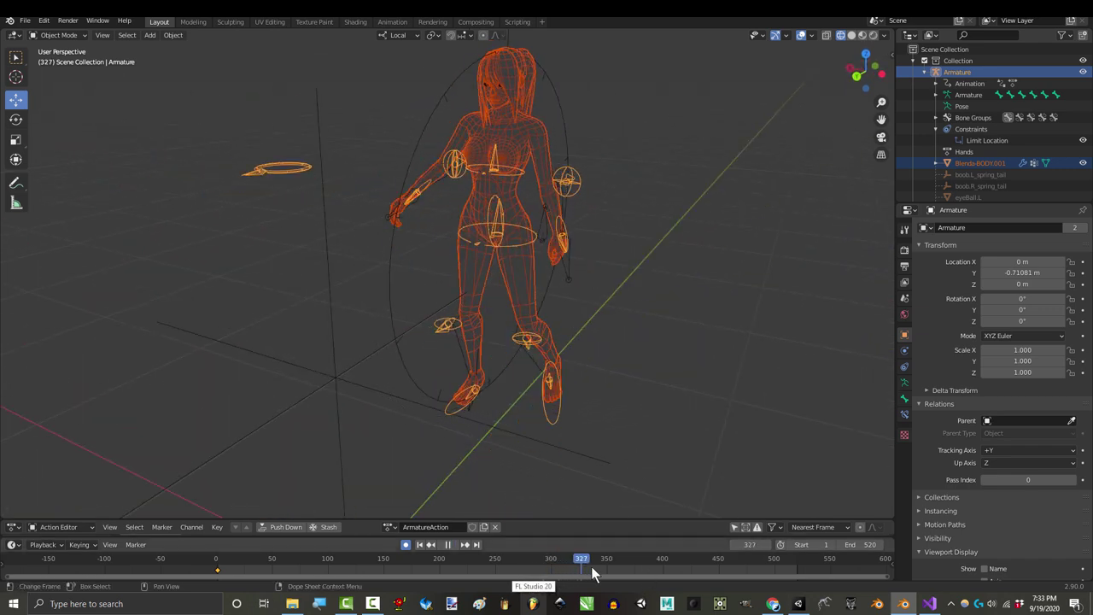
left_click_drag(573, 579, 367, 589)
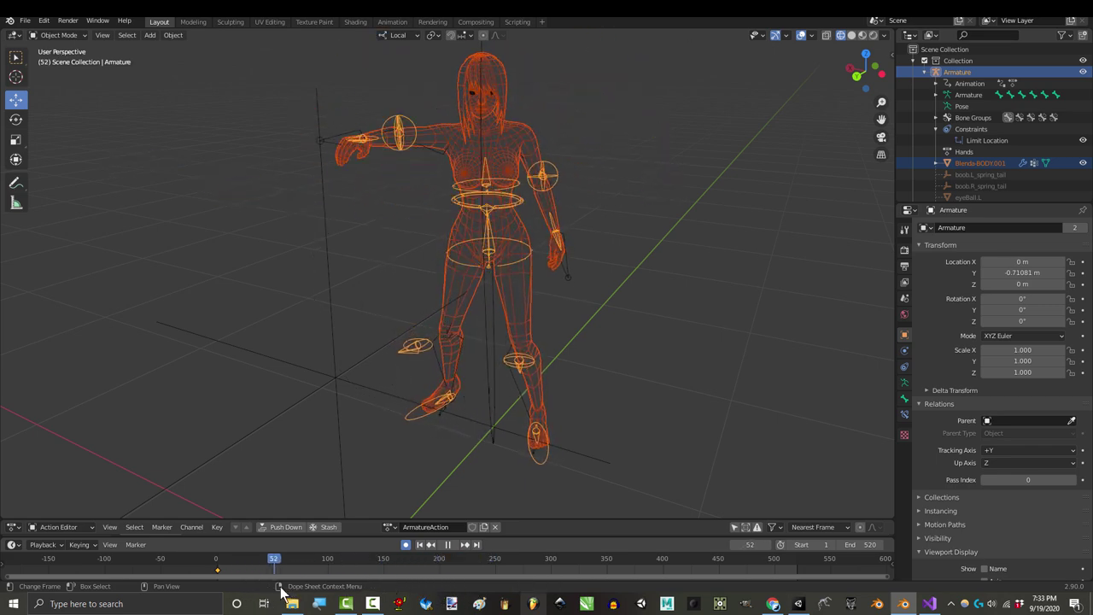
left_click_drag(393, 592, 708, 606)
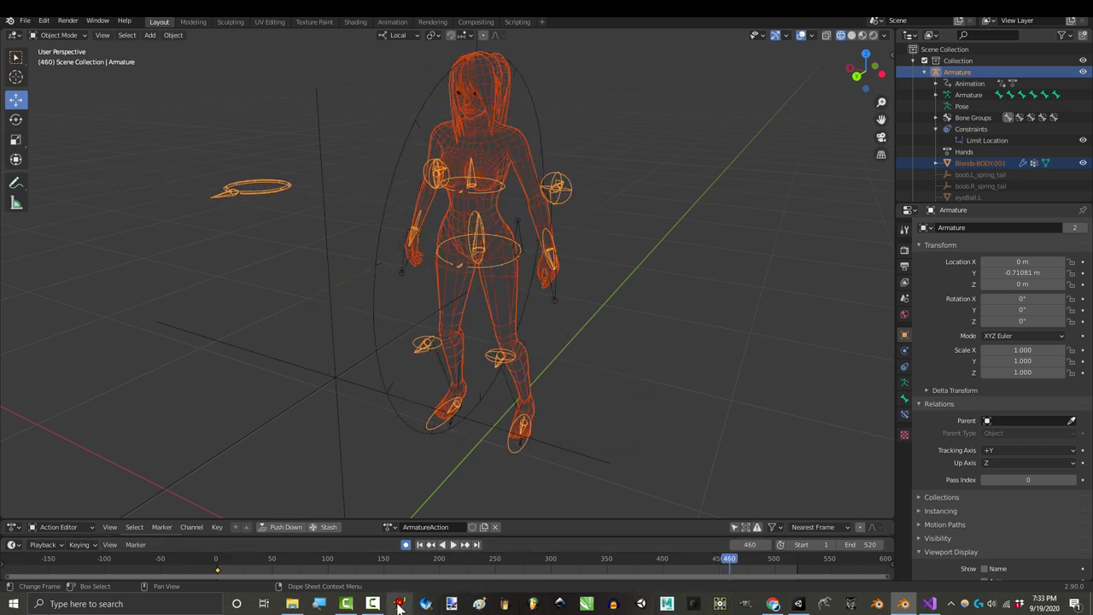